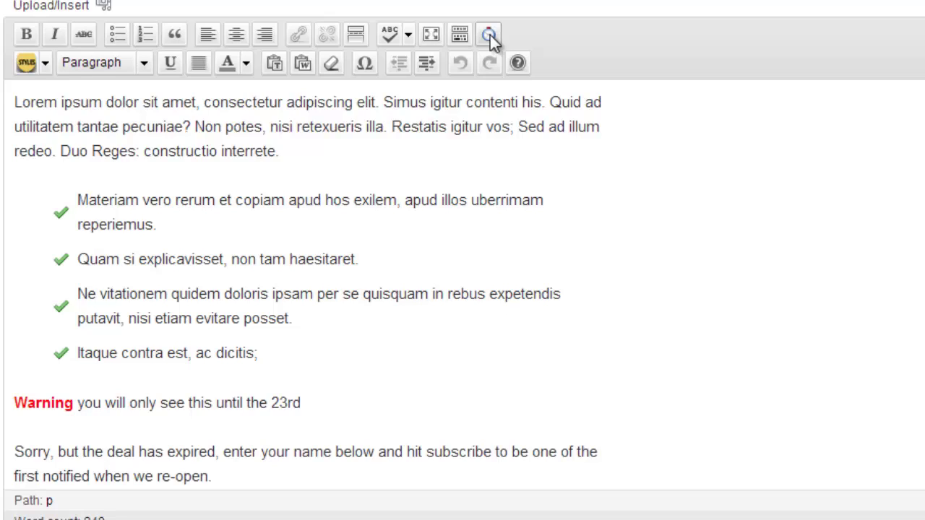
Step: Select the entire Warning line in the post editor
{"action": "left_click", "coordinate": [488, 34]}
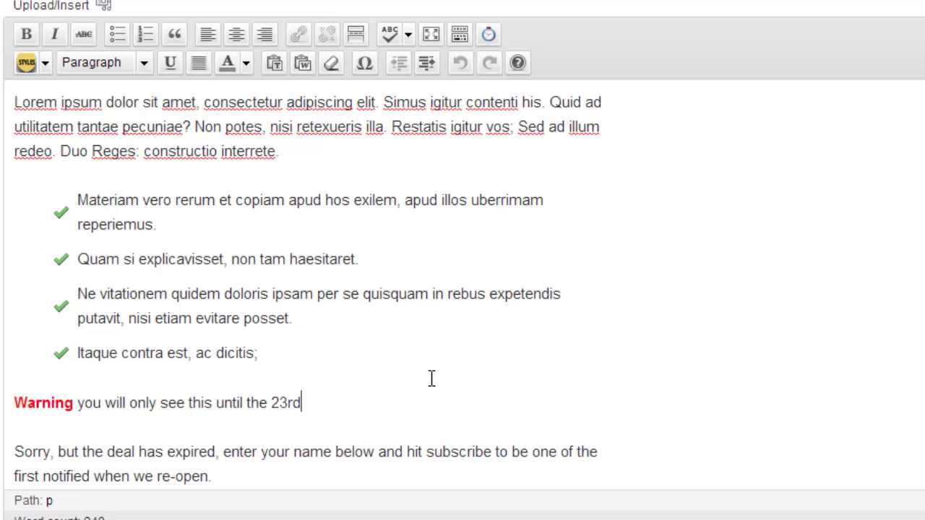
{"action": "scroll", "coordinate": [431, 378], "scroll_direction": "down", "scroll_amount": 2}
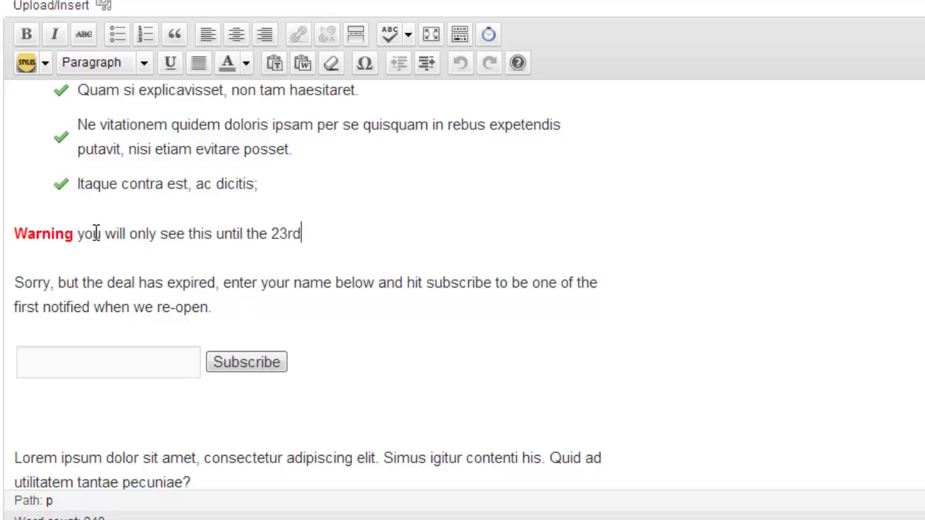
{"action": "left_click_drag", "start_coordinate": [331, 233], "coordinate": [13, 232]}
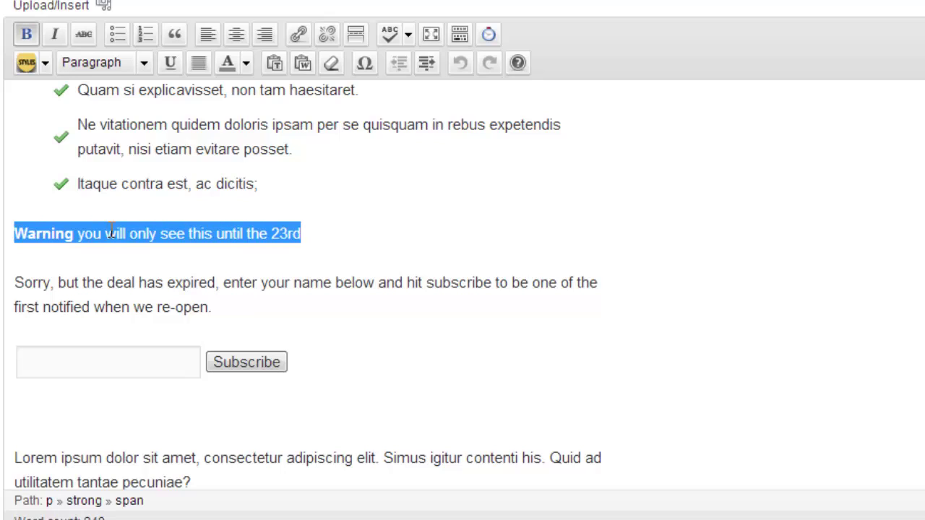
{"action": "left_click", "coordinate": [146, 233]}
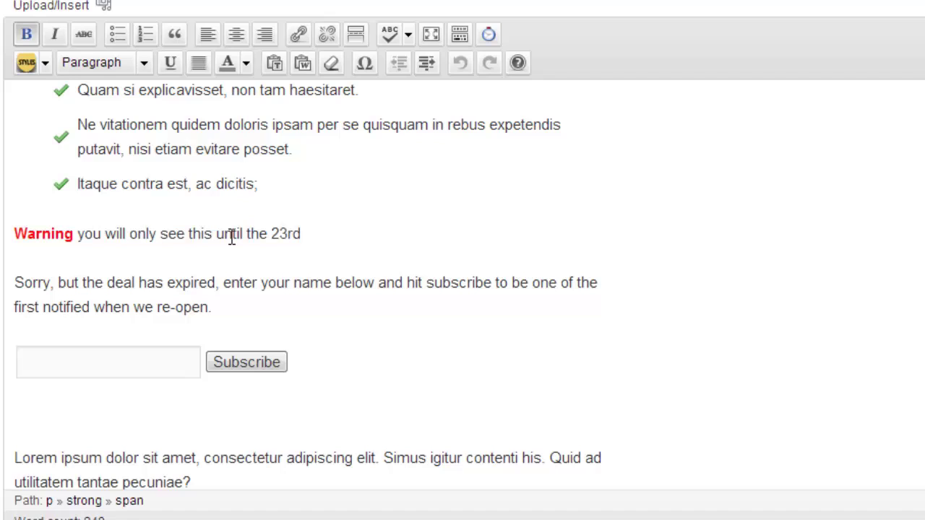
{"action": "left_click", "coordinate": [336, 235]}
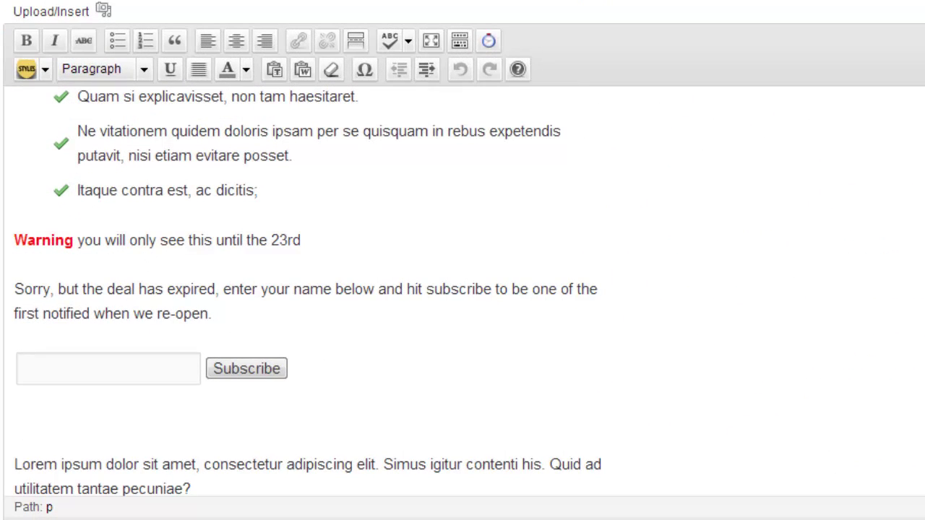
{"action": "left_click_drag", "start_coordinate": [335, 239], "coordinate": [14, 240]}
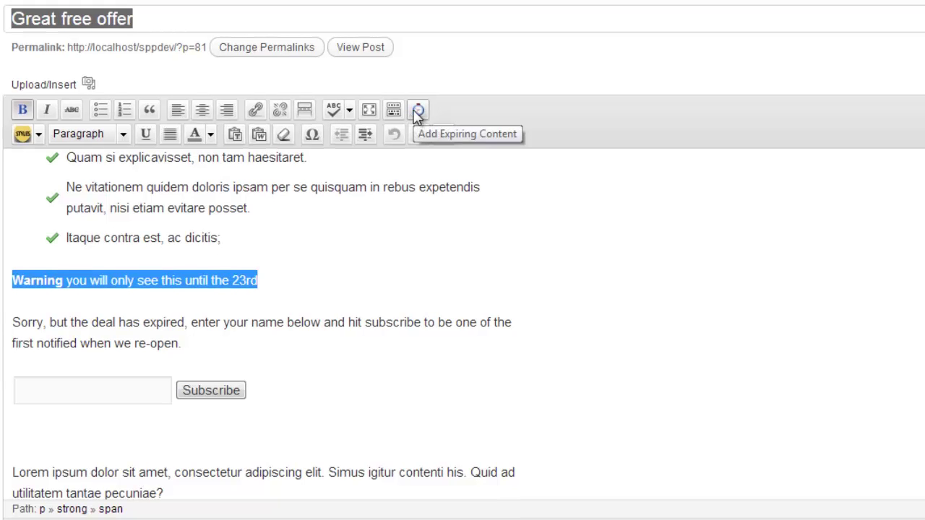
Step: Wrap the selected Warning line in an expiring-content shortcode set to Before 10/23/2012
{"action": "left_click", "coordinate": [417, 111]}
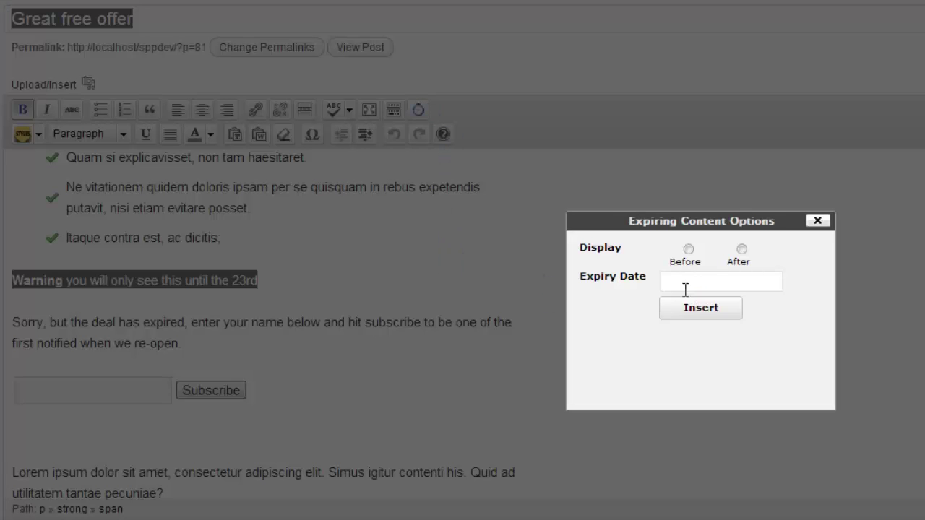
{"action": "left_click", "coordinate": [689, 250]}
{"action": "left_click", "coordinate": [688, 282]}
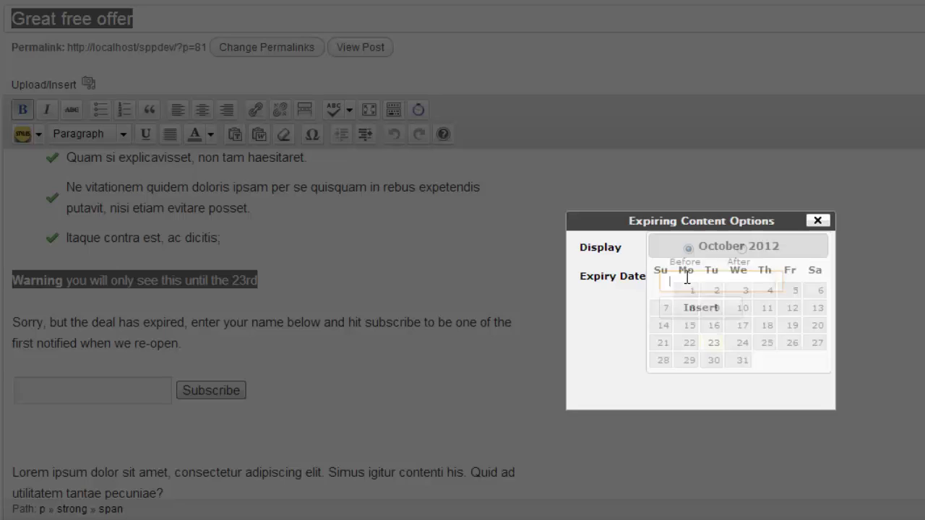
{"action": "left_click", "coordinate": [711, 345]}
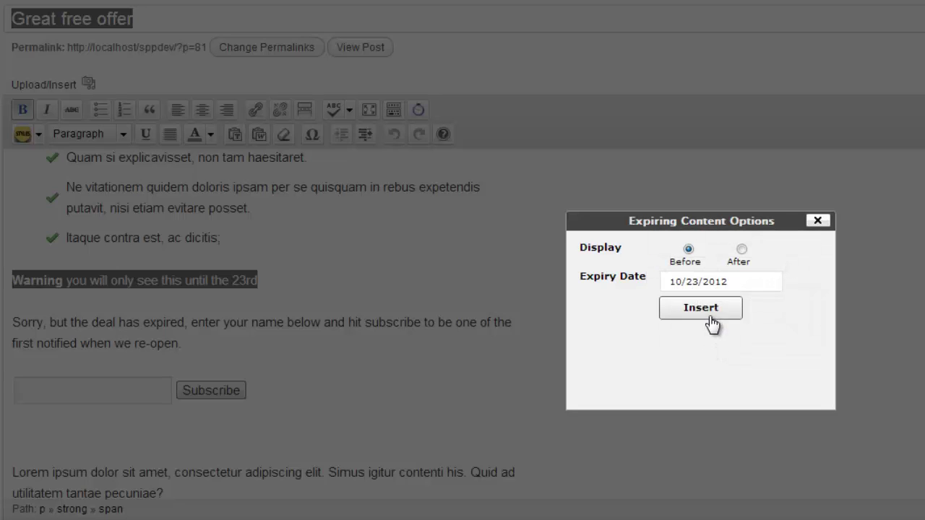
{"action": "left_click", "coordinate": [714, 316]}
{"action": "left_click", "coordinate": [245, 320]}
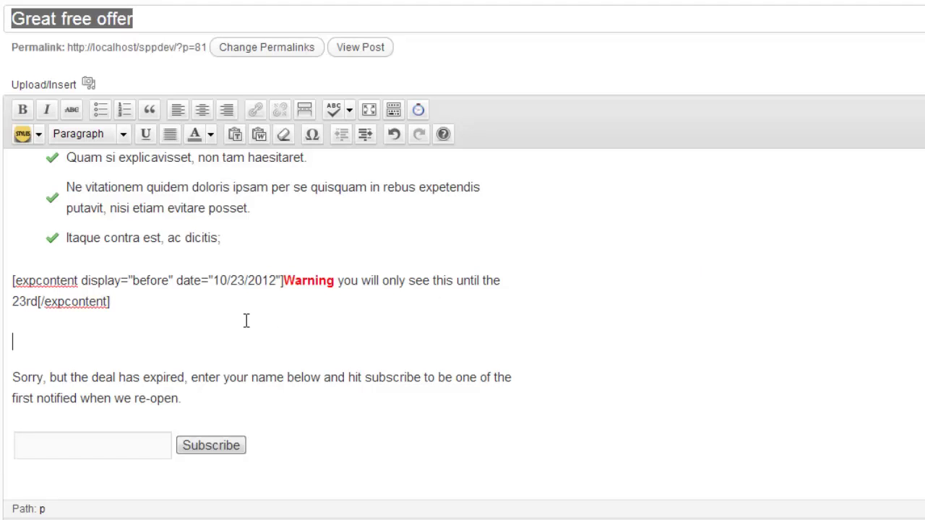
Step: Delete the empty line, then select the expired-deal message and subscribe form
{"action": "key", "text": "Delete"}
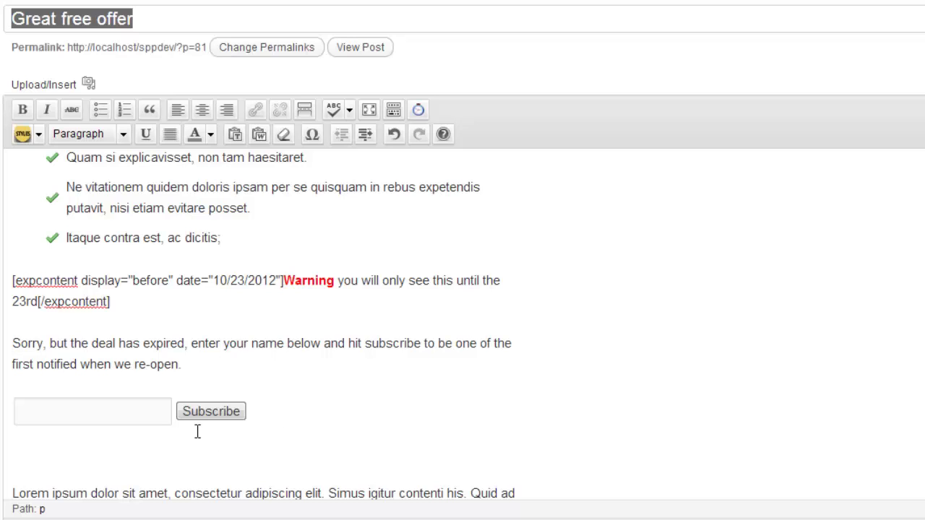
{"action": "key", "text": "shift+Down"}
{"action": "key", "text": "shift+Down"}
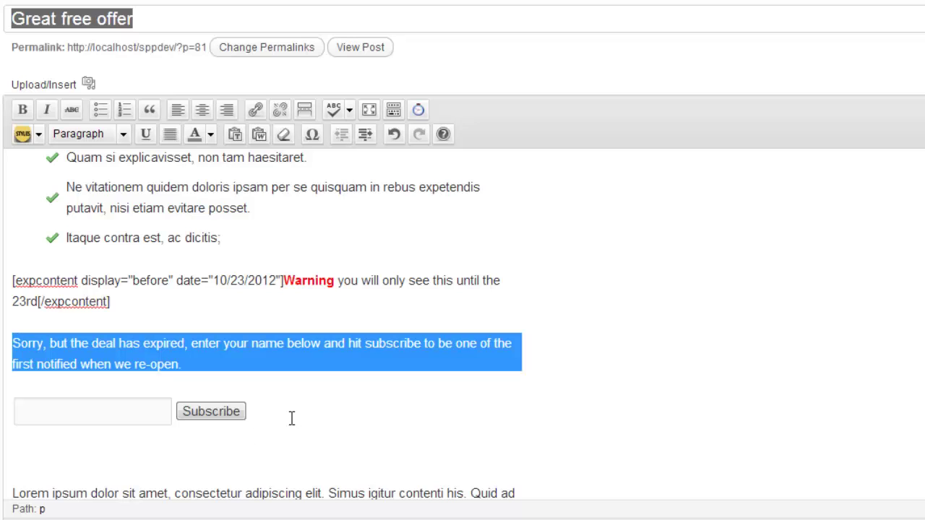
{"action": "left_click", "coordinate": [149, 444], "text": "shift"}
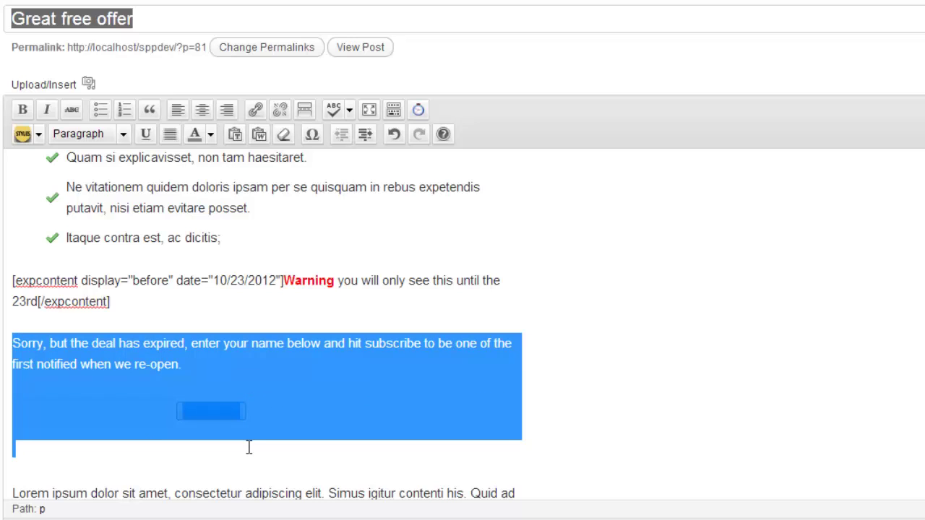
{"action": "key", "text": "shift+Up"}
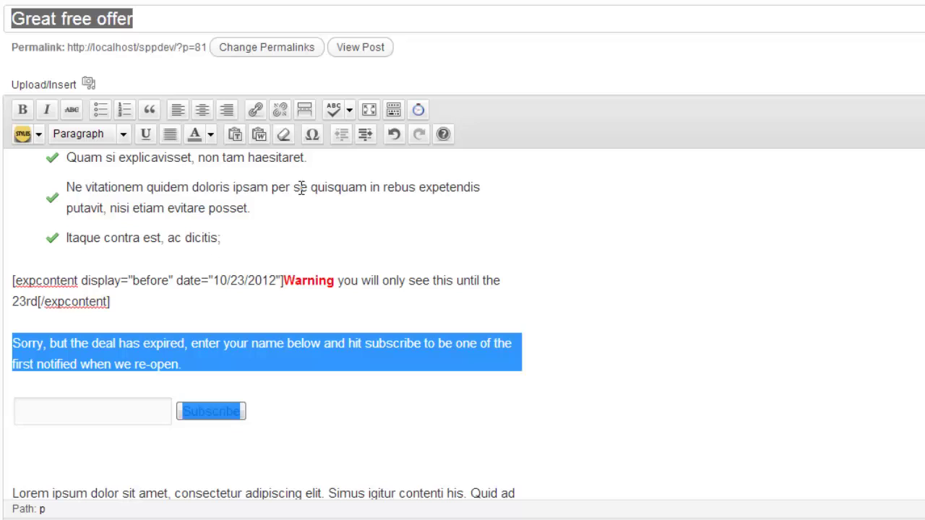
Step: Wrap the message and form in an expiring-content shortcode set to After 10/23/2012
{"action": "left_click", "coordinate": [416, 110]}
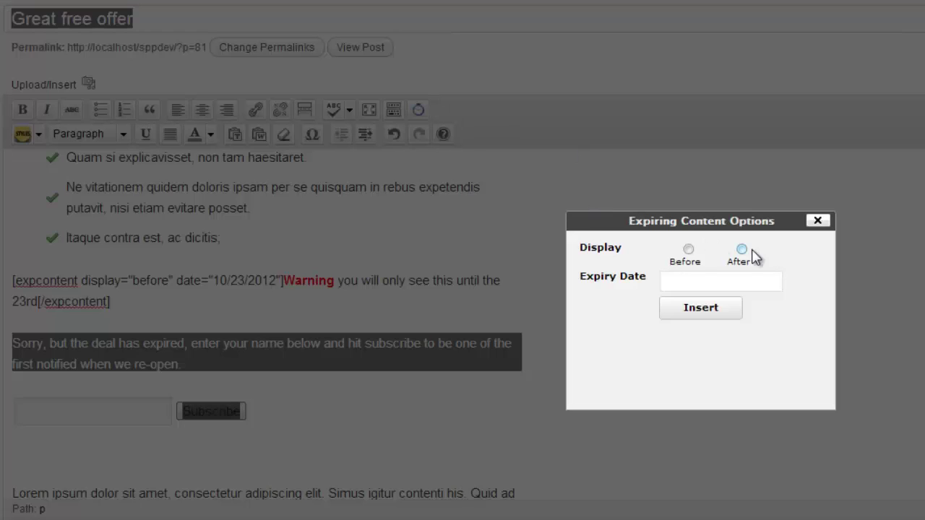
{"action": "left_click", "coordinate": [742, 249]}
{"action": "left_click", "coordinate": [736, 280]}
{"action": "left_click", "coordinate": [715, 346]}
{"action": "left_click", "coordinate": [698, 309]}
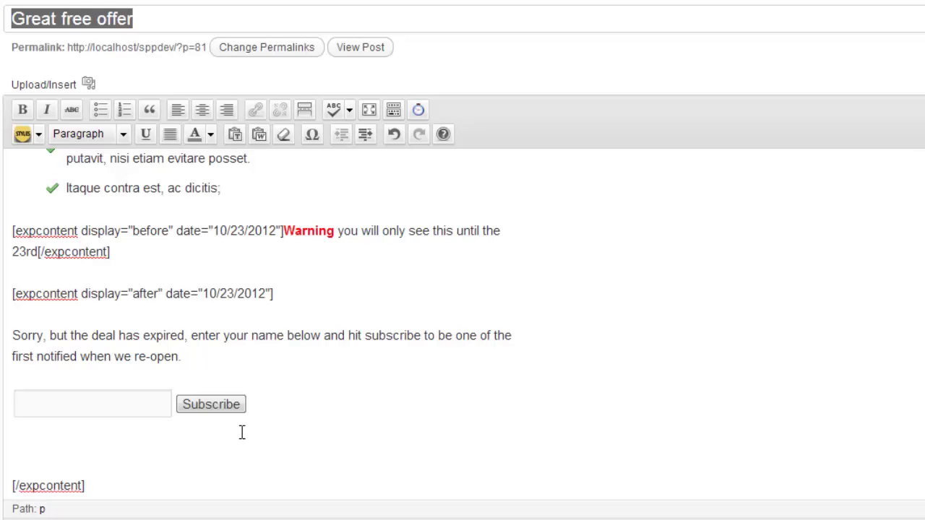
Step: Delete the empty paragraph above [/expcontent] and check both shortcode lines
{"action": "key", "text": "Delete"}
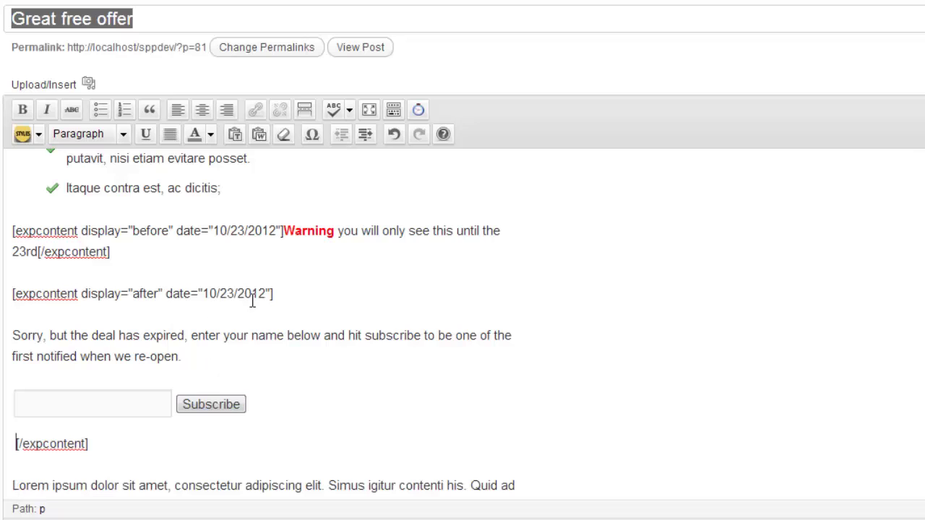
{"action": "left_click", "coordinate": [322, 297]}
{"action": "left_click", "coordinate": [15, 293]}
{"action": "left_click", "coordinate": [76, 443]}
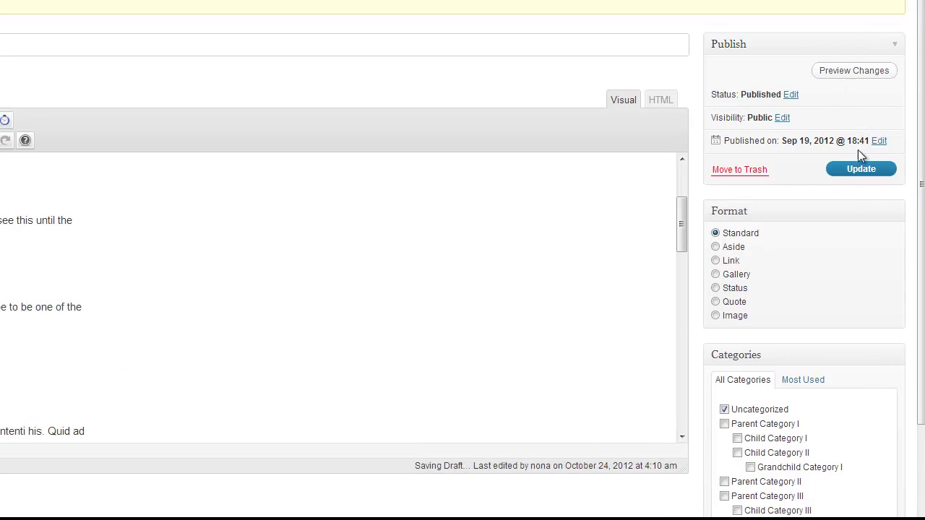
Step: Update the post and reload the live page, where the Warning line still appears
{"action": "left_click", "coordinate": [846, 170]}
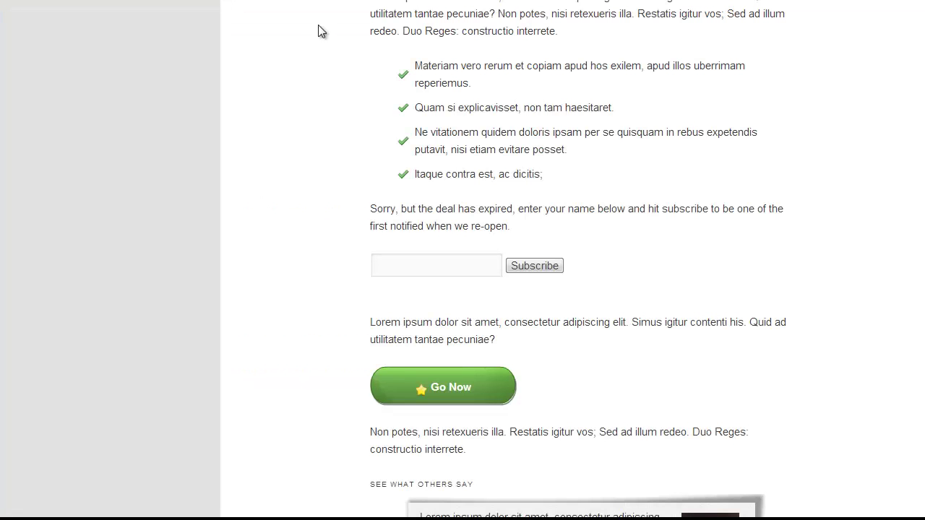
{"action": "right_click", "coordinate": [197, 81]}
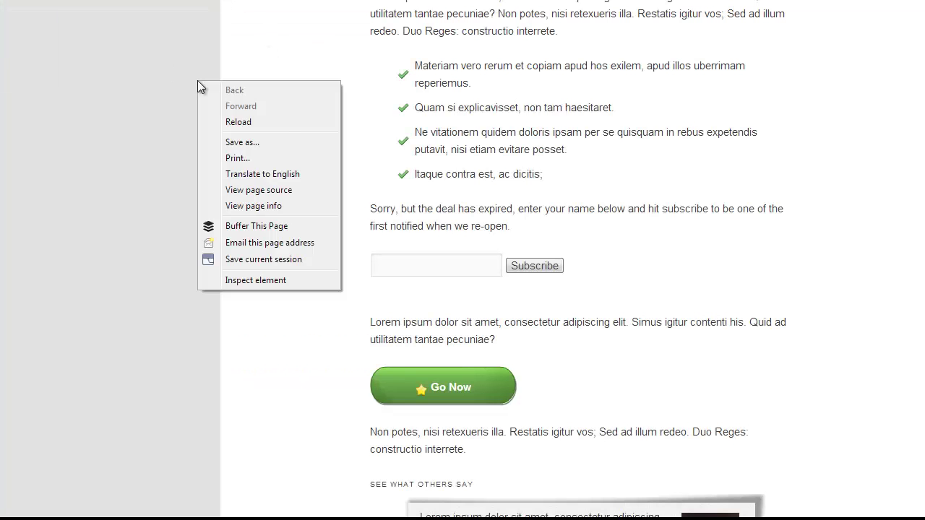
{"action": "left_click", "coordinate": [285, 119]}
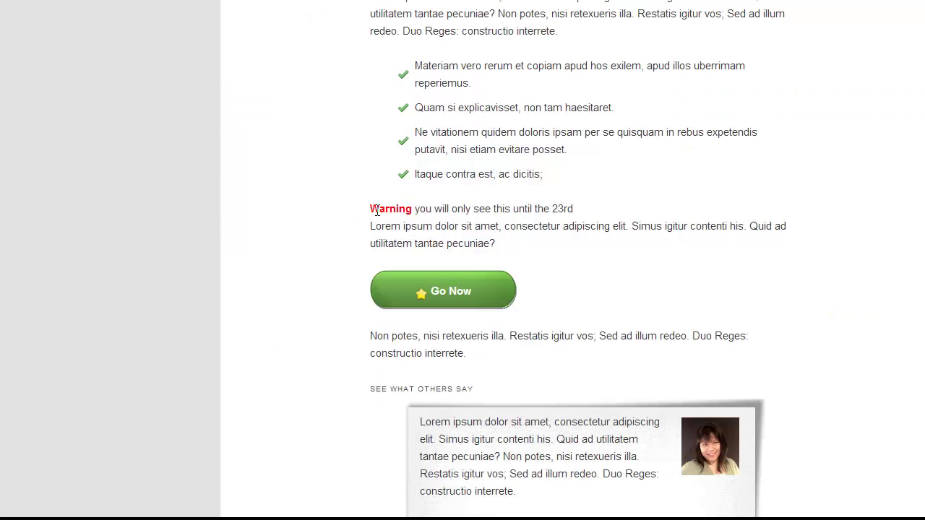
{"action": "left_click_drag", "start_coordinate": [370, 209], "coordinate": [589, 209]}
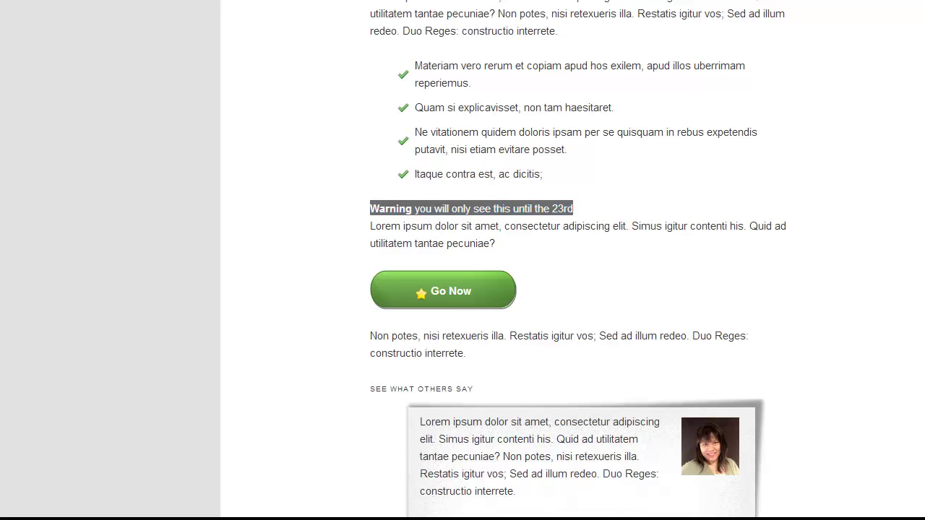
{"action": "left_click_drag", "start_coordinate": [894, 52], "coordinate": [754, 51]}
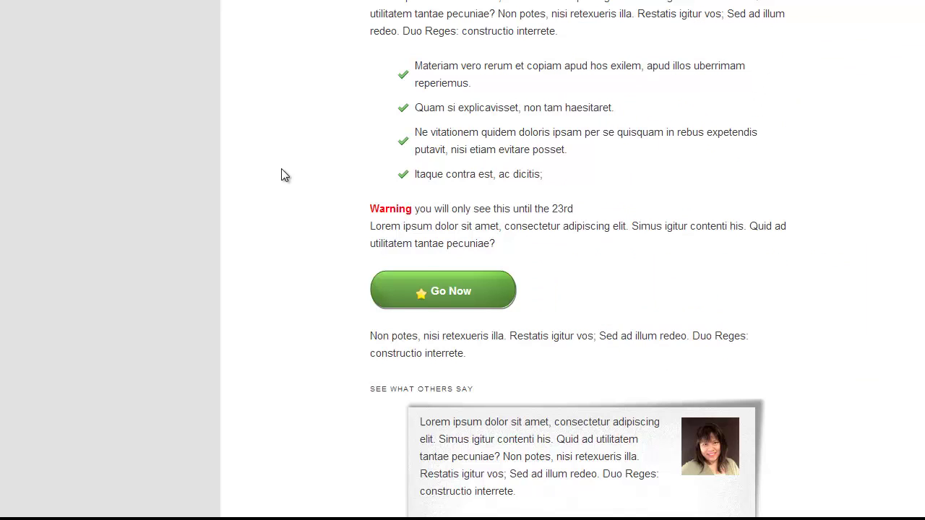
Step: Reload the published post after changing the system date
{"action": "right_click", "coordinate": [283, 175]}
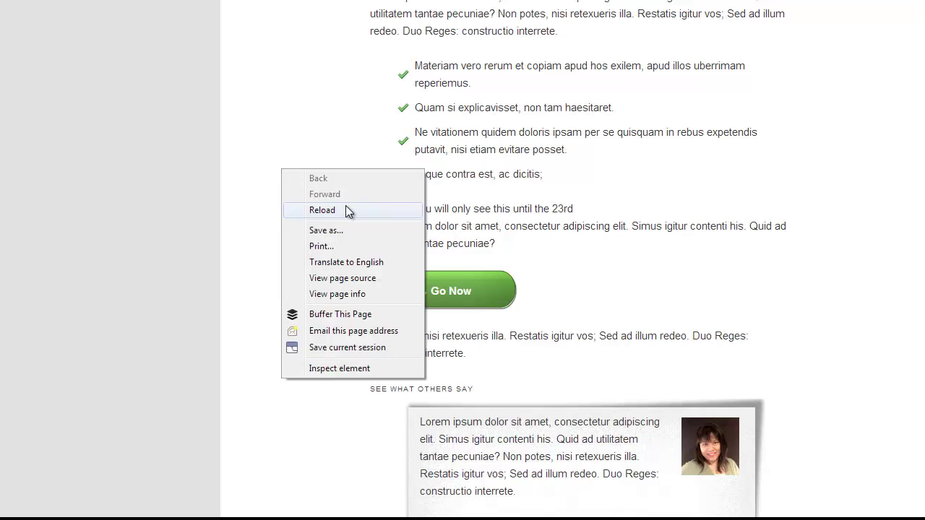